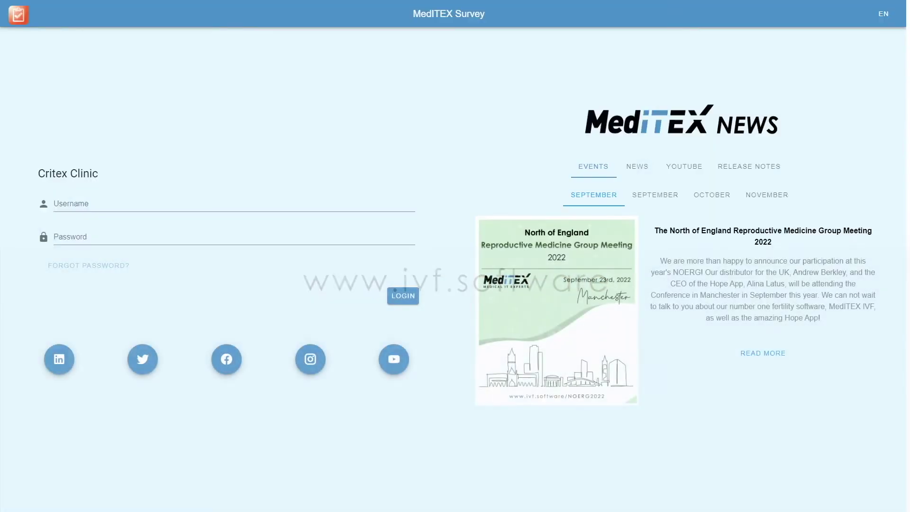
- Enter the clinic username and password to log in to the Critex Clinic portal
{"action": "left_click", "coordinate": [183, 208]}
{"action": "type", "text": "DeMp"}
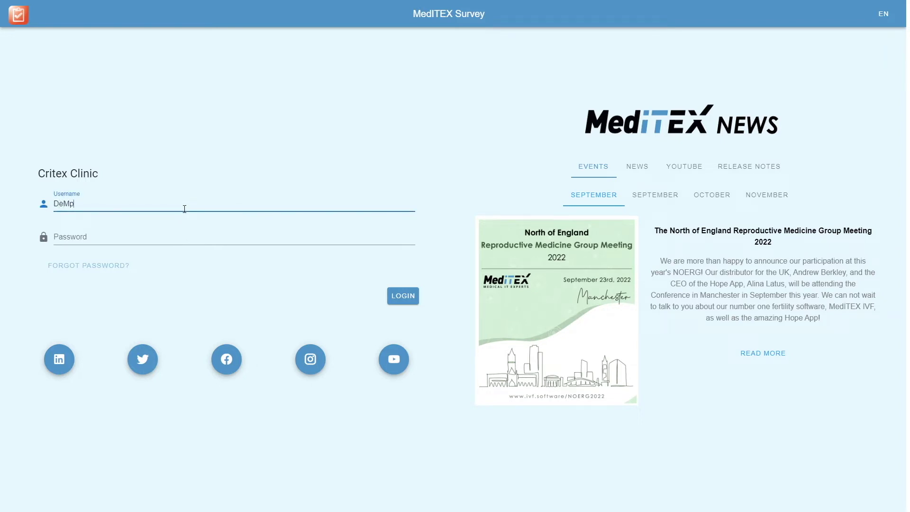
{"action": "key", "text": "Tab"}
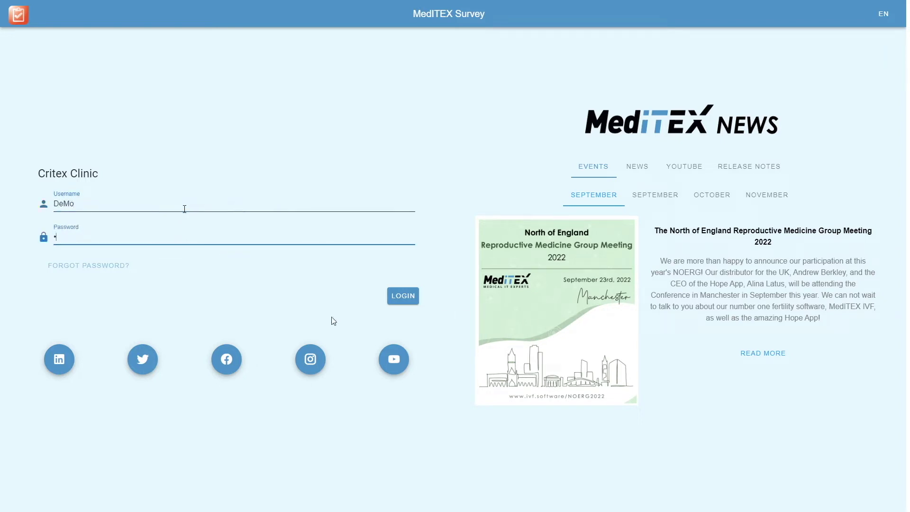
{"action": "key", "text": "Return"}
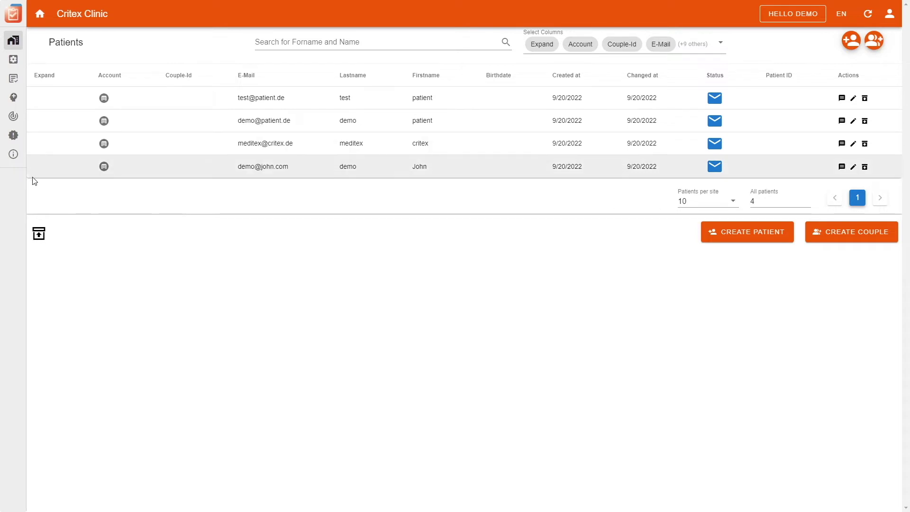
- Expand the sidebar to show Home, Settings, Survey, Administration, Logs and Release notes
{"action": "left_click", "coordinate": [23, 187]}
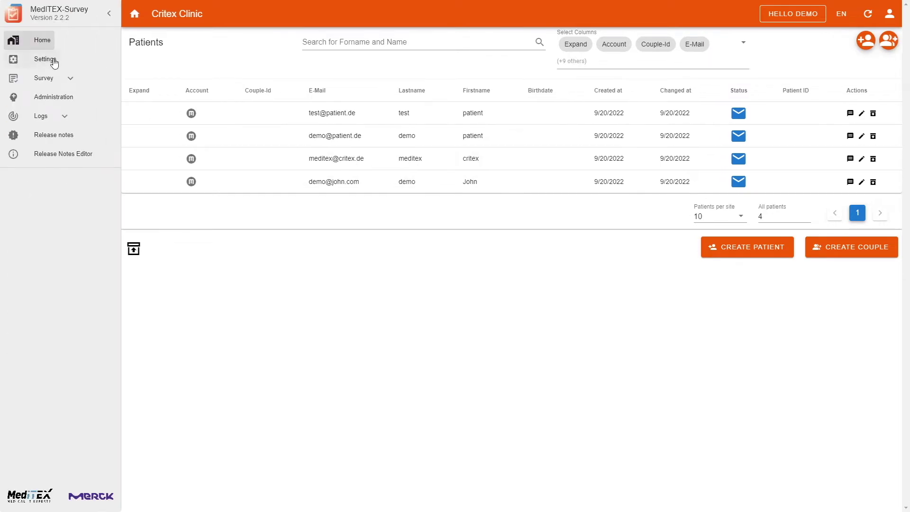
- Open clinic Settings, copy the patient log-in link, and expand the Survey sub-sections
{"action": "left_click", "coordinate": [51, 60]}
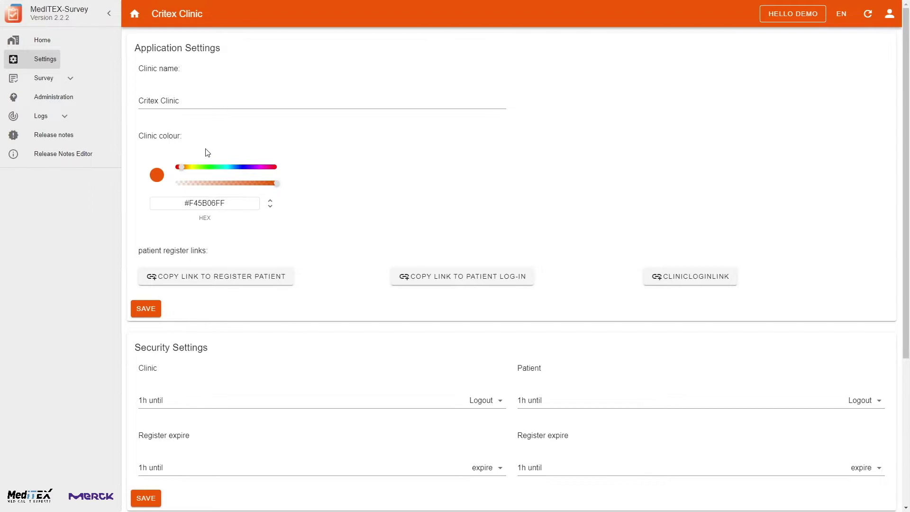
{"action": "left_click", "coordinate": [404, 276]}
{"action": "scroll", "coordinate": [359, 281], "scroll_direction": "down", "scroll_amount": 2}
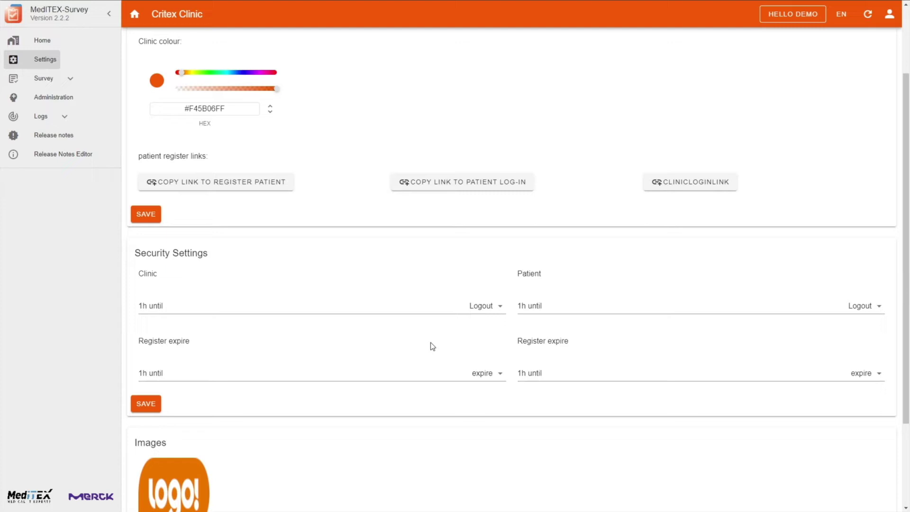
{"action": "scroll", "coordinate": [385, 367], "scroll_direction": "down", "scroll_amount": 2}
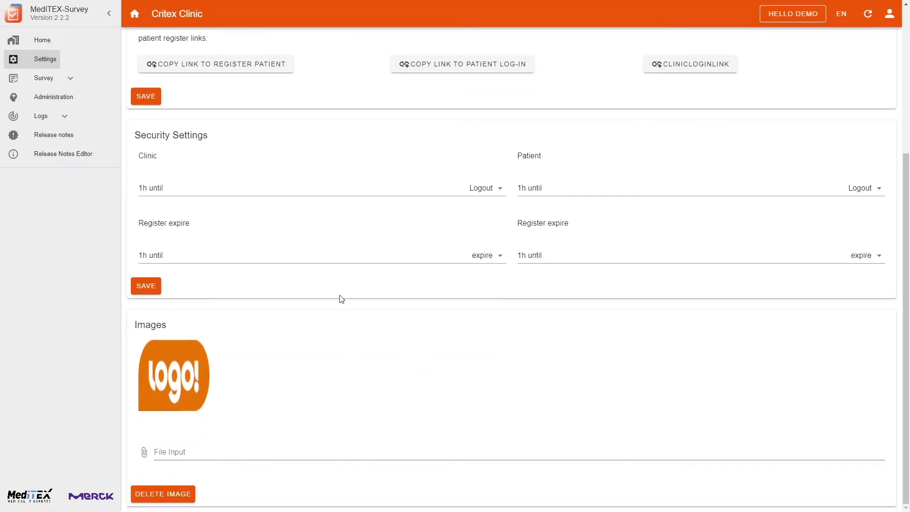
{"action": "left_click", "coordinate": [50, 80]}
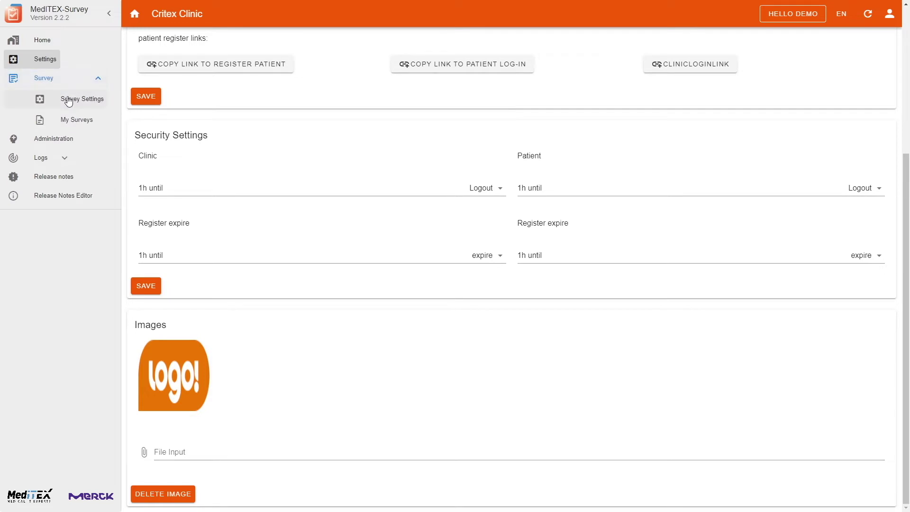
- Open Survey Settings and select, then deselect, the first-contact email text
{"action": "left_click", "coordinate": [69, 101]}
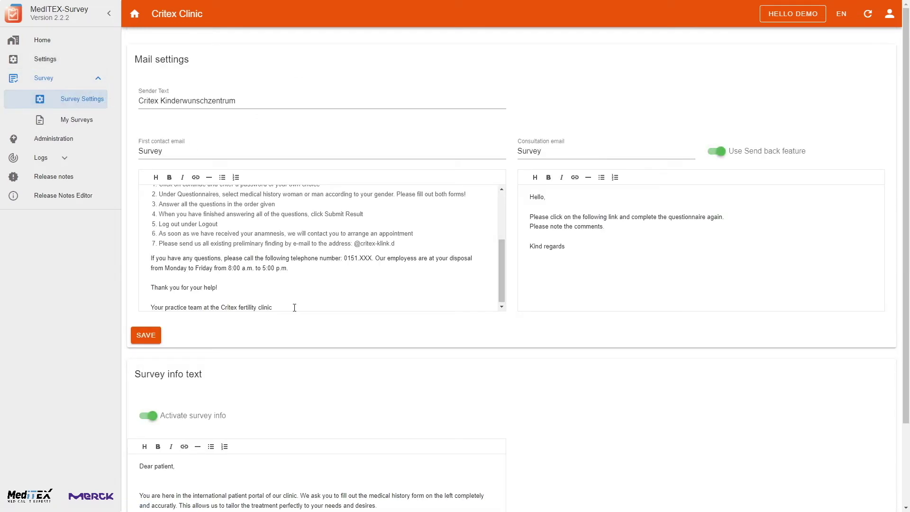
{"action": "left_click_drag", "start_coordinate": [294, 308], "coordinate": [129, 151]}
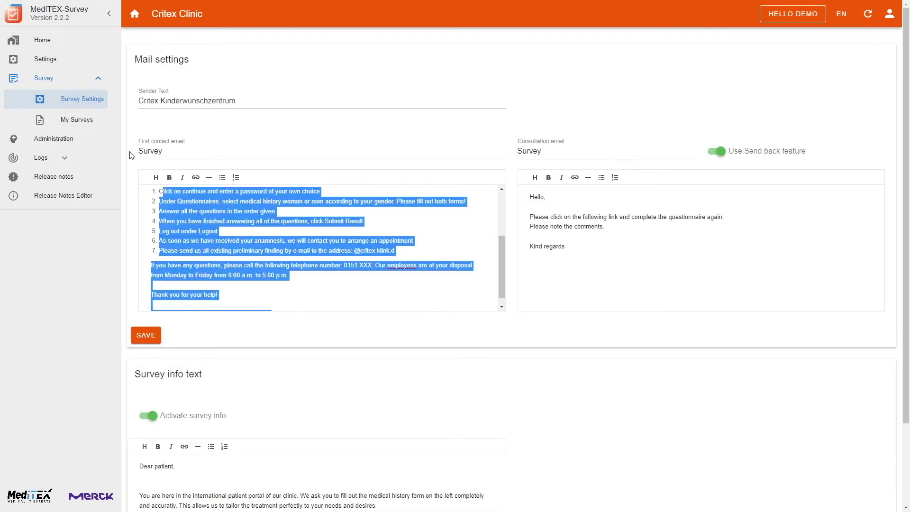
{"action": "left_click", "coordinate": [223, 197]}
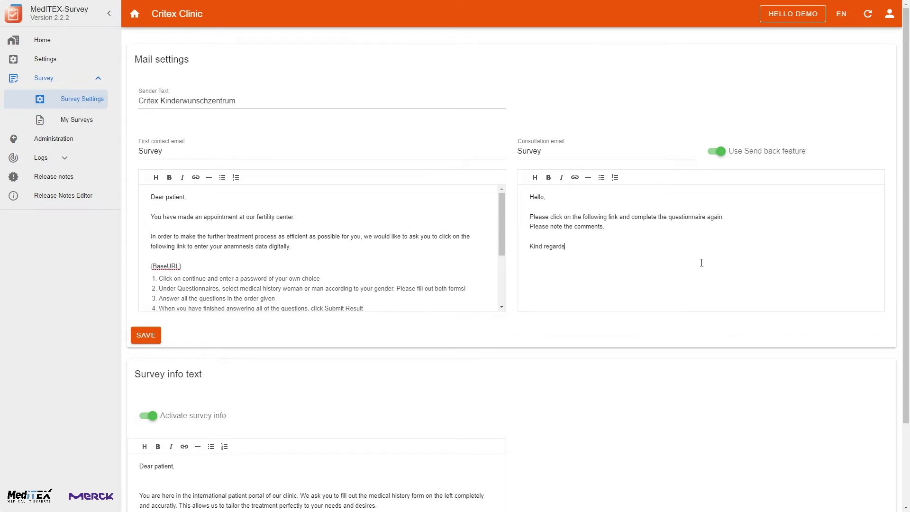
- Toggle the send-back feature and survey info text off and back on, leaving both enabled
{"action": "left_click", "coordinate": [715, 158]}
{"action": "left_click", "coordinate": [720, 155]}
{"action": "scroll", "coordinate": [726, 233], "scroll_direction": "down", "scroll_amount": 2}
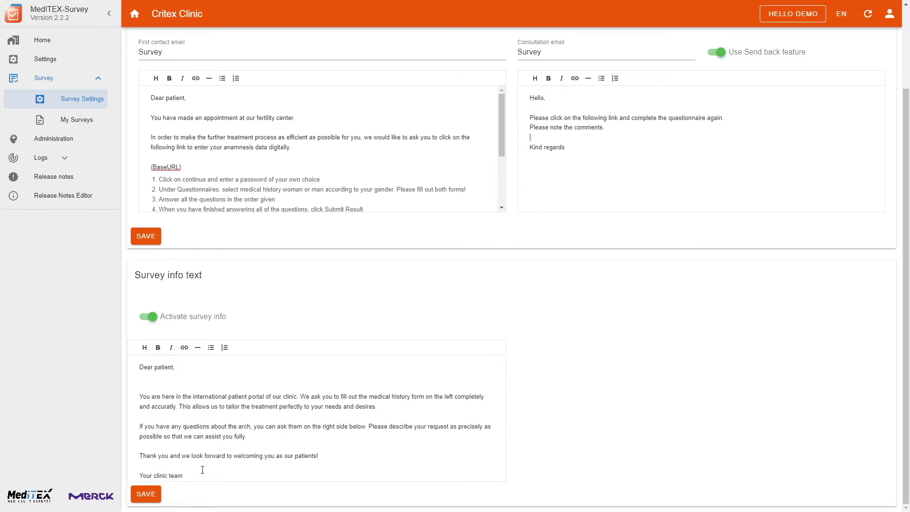
{"action": "mouse_move", "coordinate": [202, 469]}
{"action": "left_mouse_down"}
{"action": "mouse_move", "coordinate": [126, 399]}
{"action": "mouse_move", "coordinate": [199, 377]}
{"action": "left_mouse_up"}
{"action": "left_click", "coordinate": [243, 384]}
{"action": "left_click", "coordinate": [151, 316]}
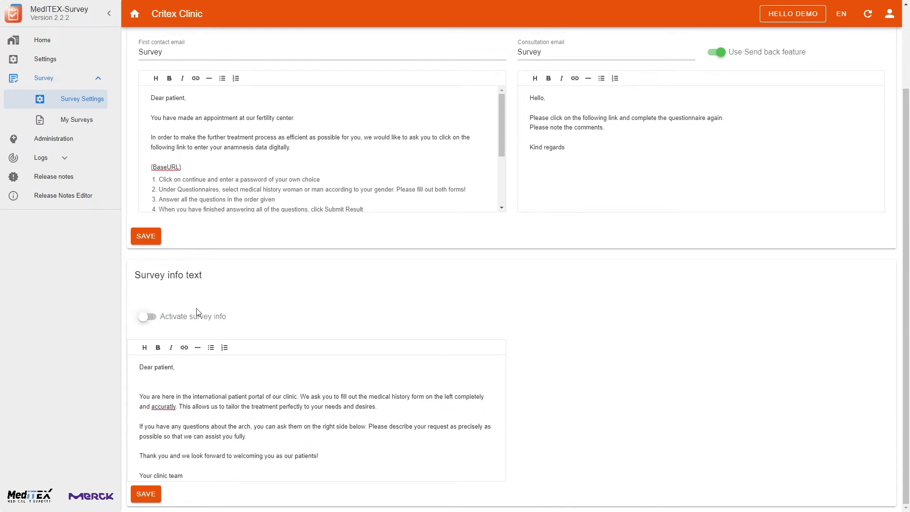
{"action": "left_click", "coordinate": [152, 317]}
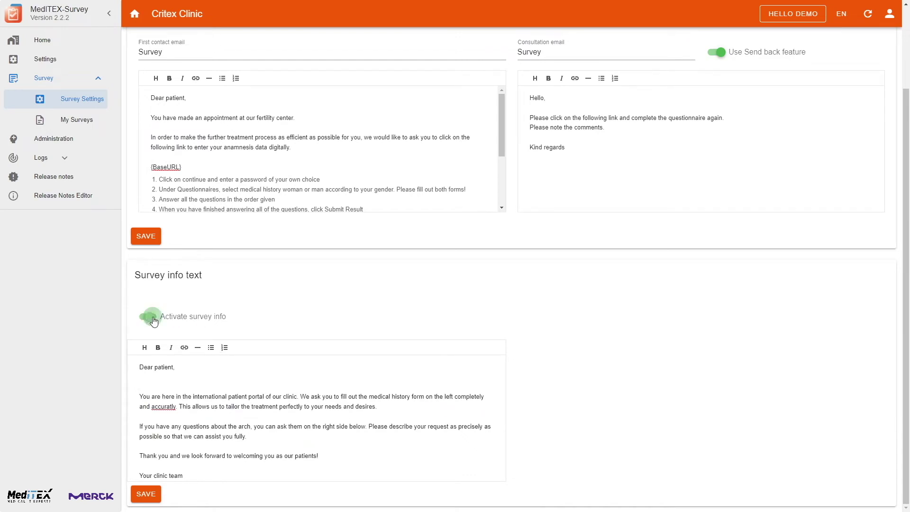
- In My Surveys, toggle question 1's visible and import checkboxes off and back on
{"action": "left_click", "coordinate": [74, 121]}
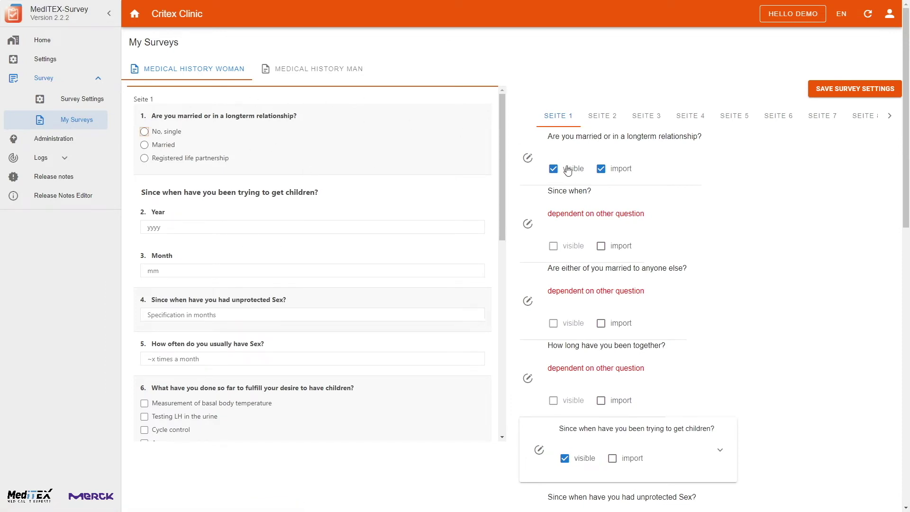
{"action": "left_click", "coordinate": [561, 172]}
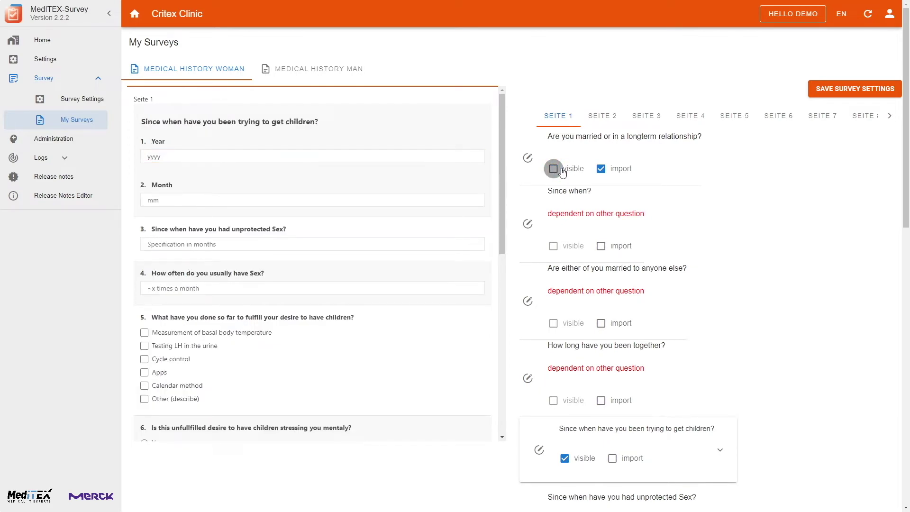
{"action": "left_click", "coordinate": [561, 171]}
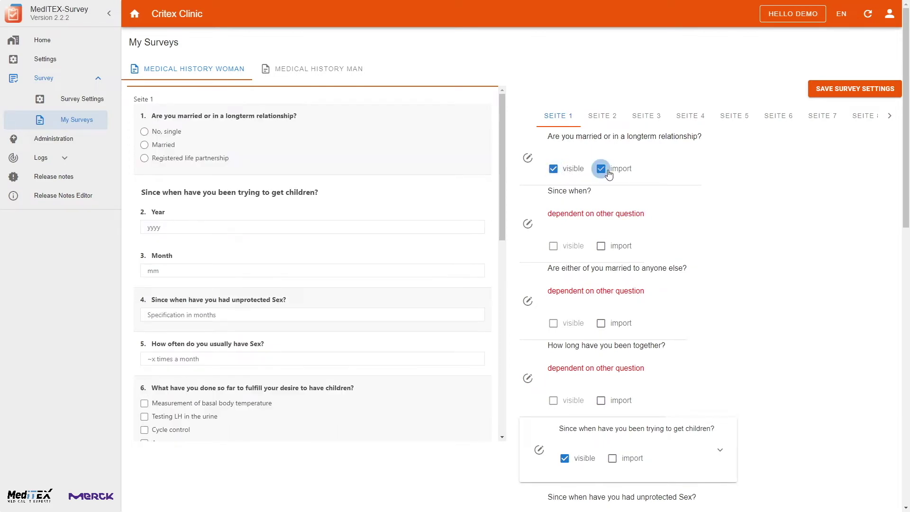
{"action": "left_click", "coordinate": [608, 173]}
{"action": "left_click", "coordinate": [608, 174]}
- View the administrator list, cancel the Create Admin form unused, then open the Changelog
{"action": "left_click", "coordinate": [57, 139]}
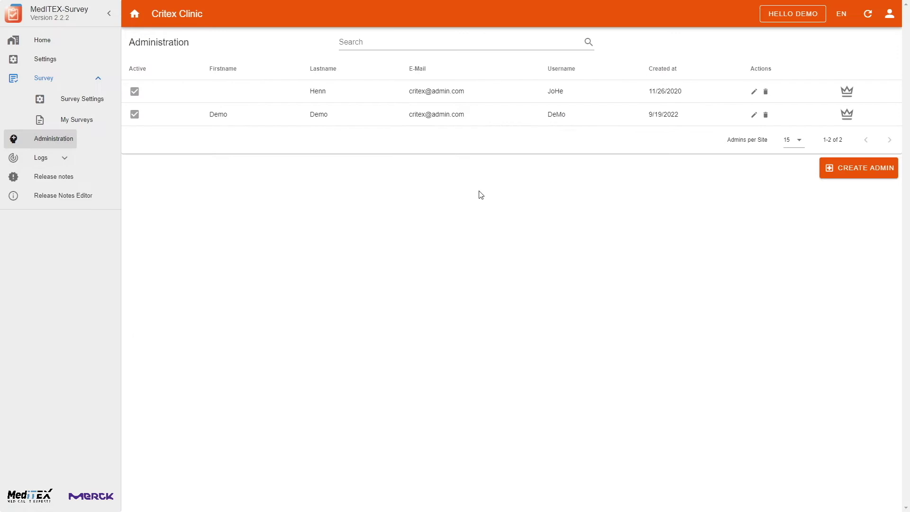
{"action": "left_click", "coordinate": [863, 175]}
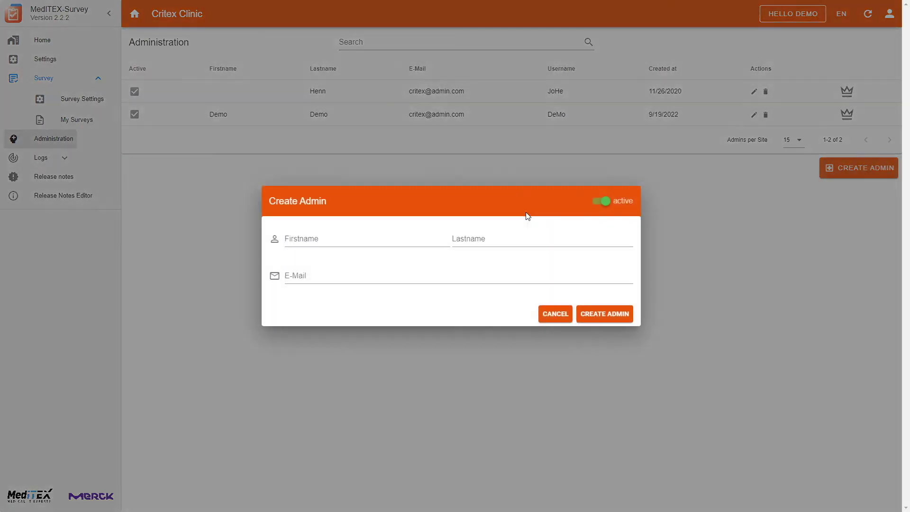
{"action": "left_click", "coordinate": [379, 236]}
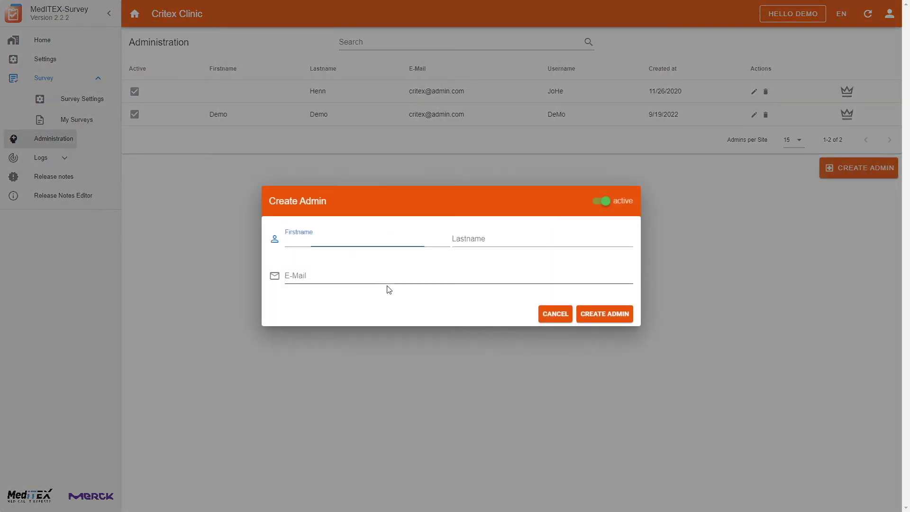
{"action": "left_click", "coordinate": [557, 319]}
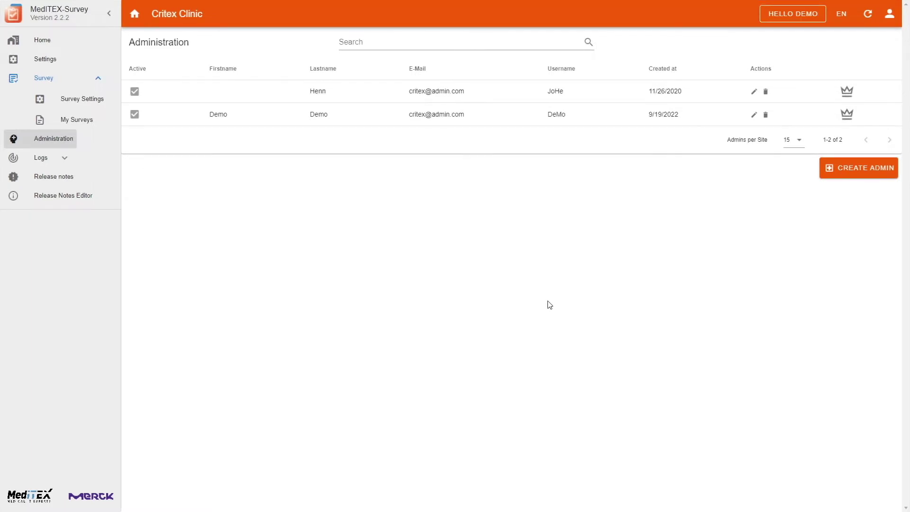
{"action": "left_click", "coordinate": [67, 157]}
{"action": "left_click", "coordinate": [72, 140]}
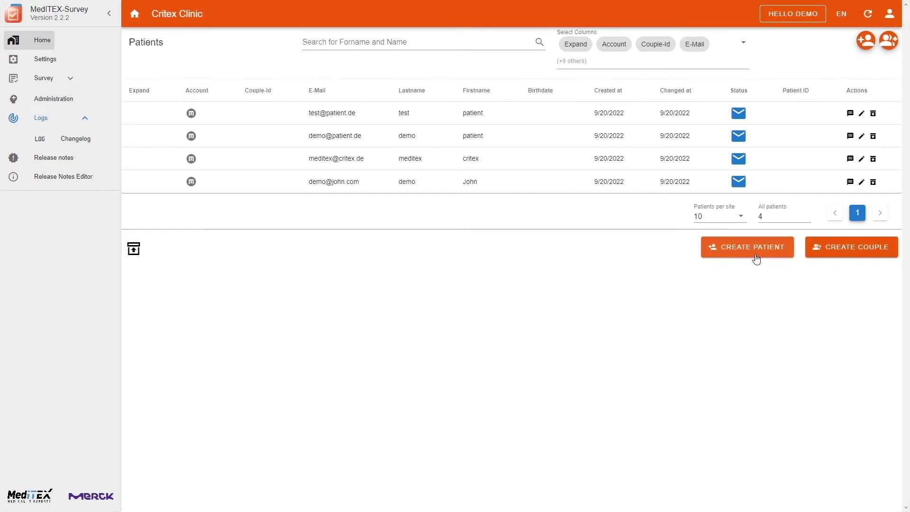
{"action": "left_click", "coordinate": [756, 250]}
{"action": "left_click", "coordinate": [359, 239]}
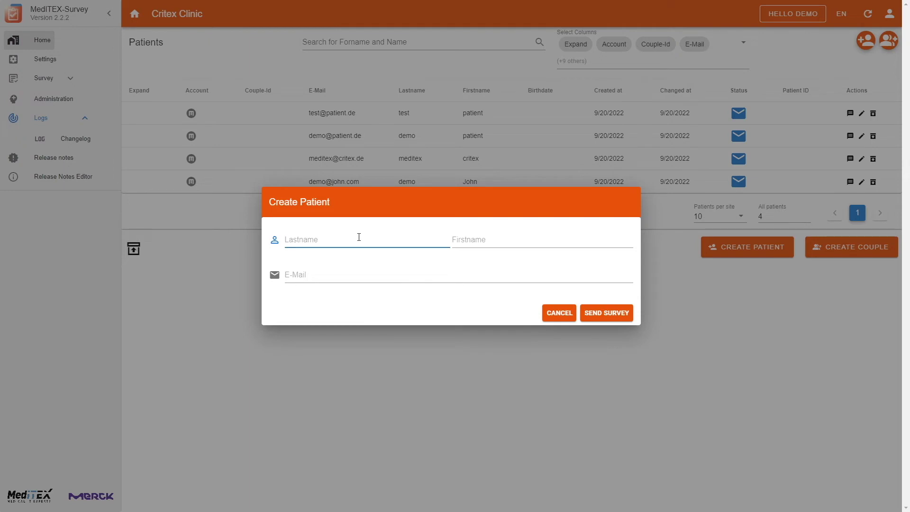
{"action": "type", "text": "Demo"}
{"action": "key", "text": "Tab"}
{"action": "type", "text": "Jane"}
{"action": "key", "text": "Tab"}
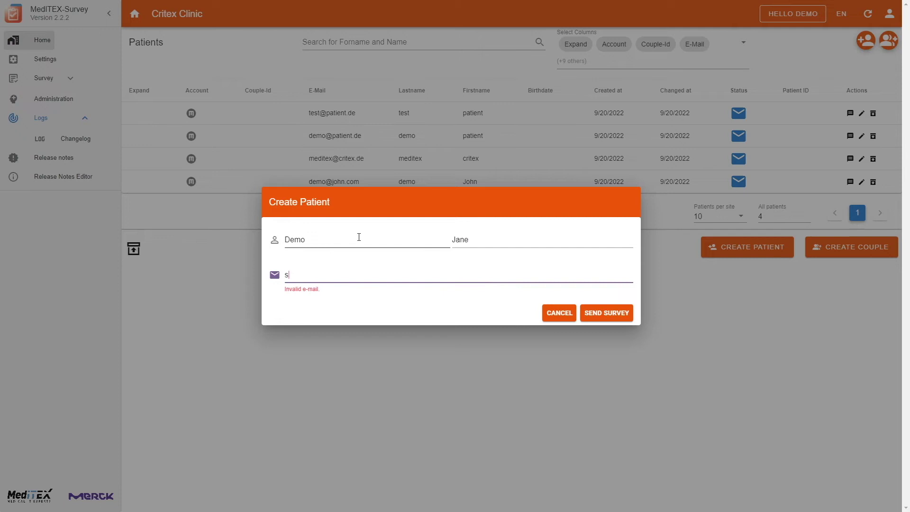
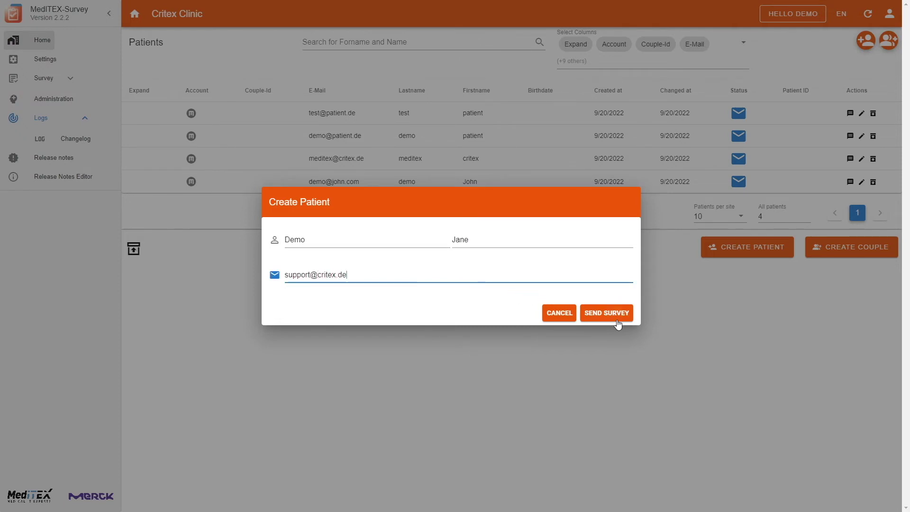
{"action": "left_click", "coordinate": [617, 320]}
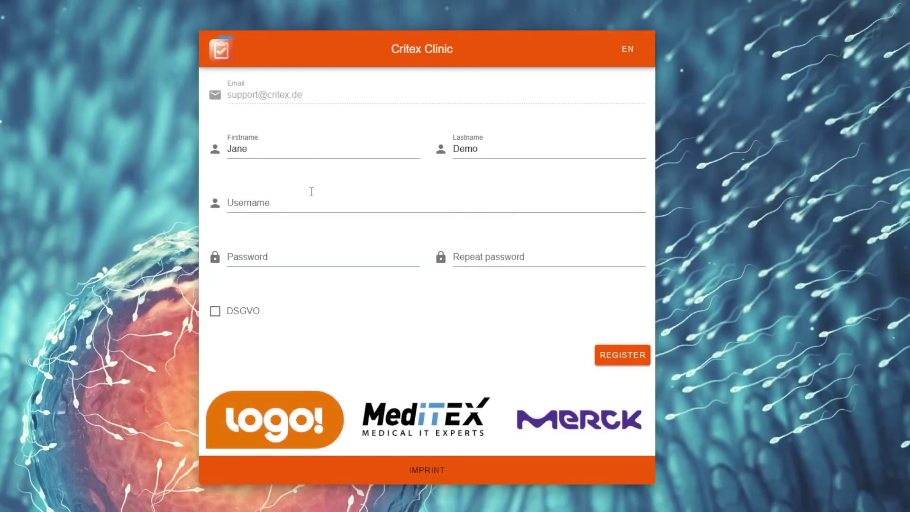
- Register username Demo, accept the DSGVO terms, and enter the credentials on the login page
{"action": "left_click", "coordinate": [295, 195]}
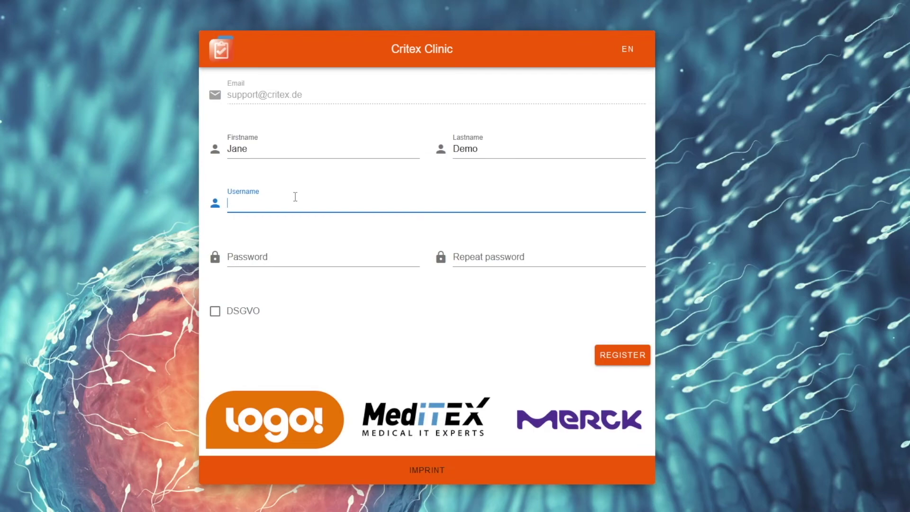
{"action": "type", "text": "Demo"}
{"action": "key", "text": "Tab"}
{"action": "type", "text": "password"}
{"action": "key", "text": "Tab"}
{"action": "type", "text": "password"}
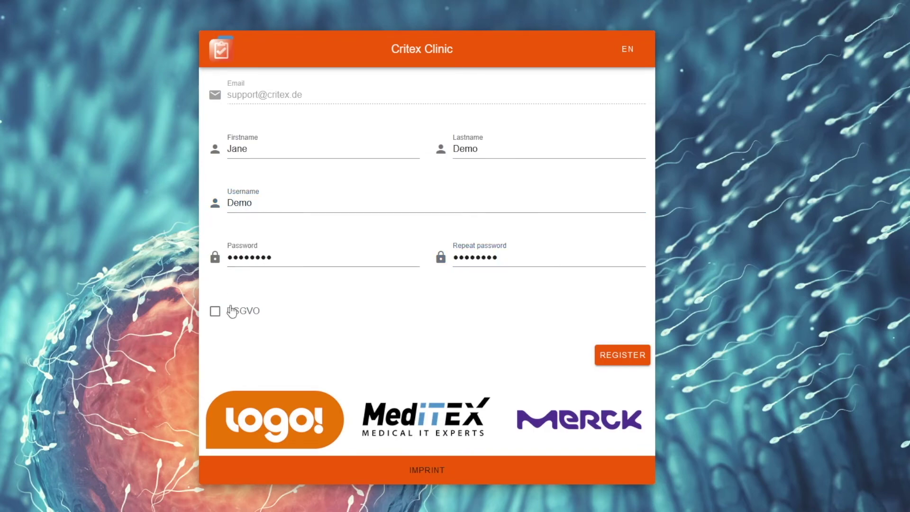
{"action": "left_click", "coordinate": [232, 311]}
{"action": "scroll", "coordinate": [363, 305], "scroll_direction": "down", "scroll_amount": 10}
{"action": "left_click", "coordinate": [664, 488]}
{"action": "left_click", "coordinate": [636, 360]}
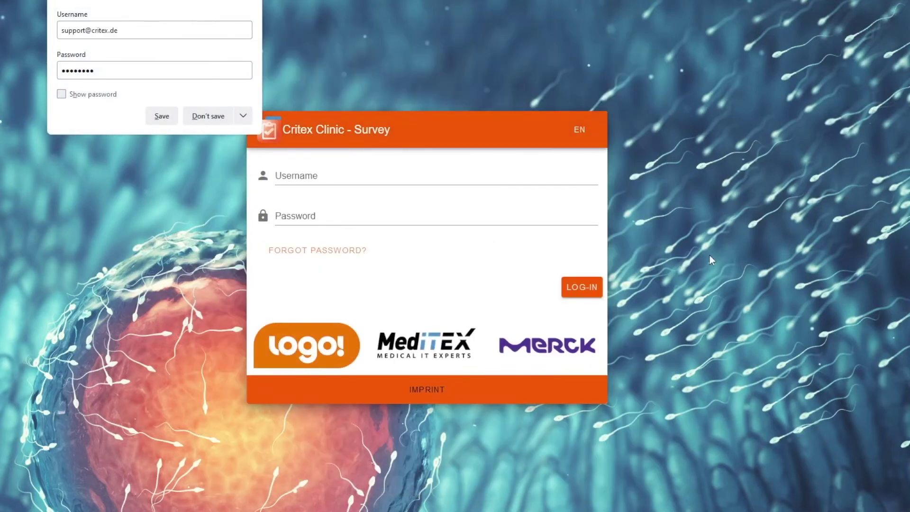
{"action": "left_click", "coordinate": [373, 176]}
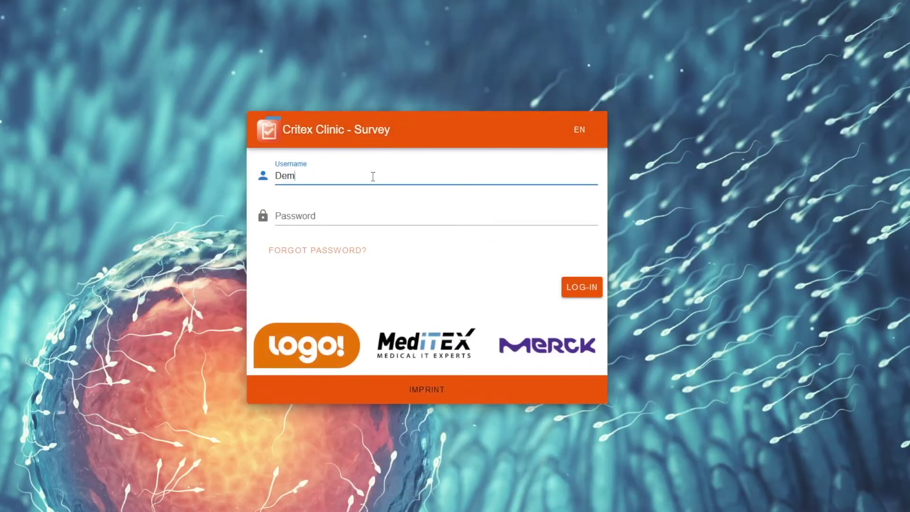
{"action": "key", "text": "Tab"}
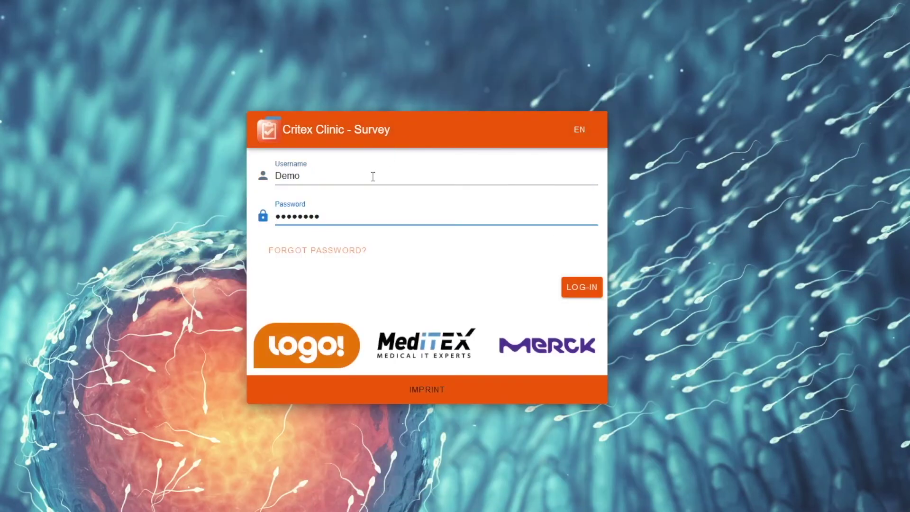
- Log in, view and close Help, then add a Medical History Woman survey for Jane
{"action": "left_click", "coordinate": [584, 291]}
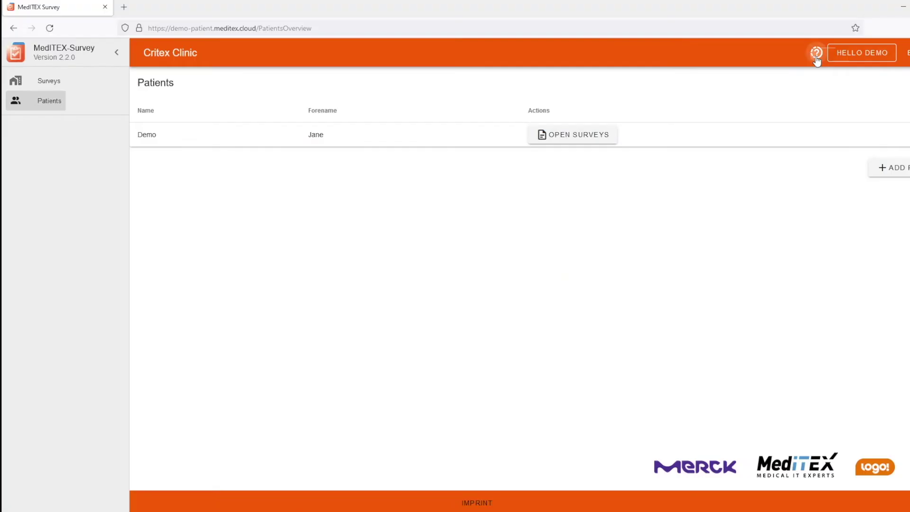
{"action": "left_click", "coordinate": [816, 53]}
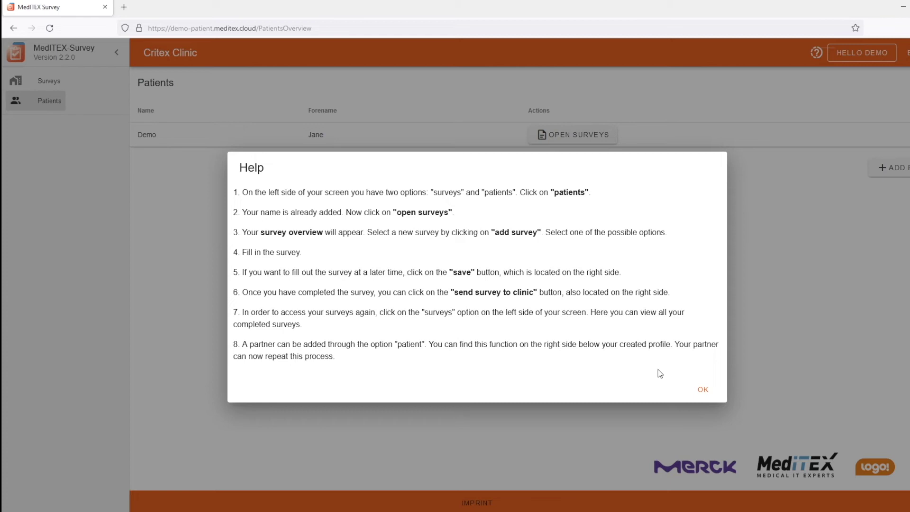
{"action": "left_click", "coordinate": [702, 389]}
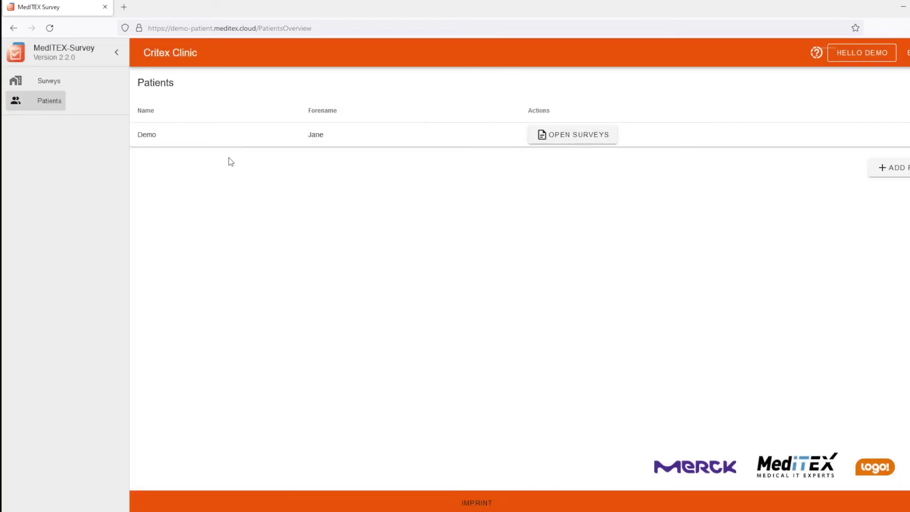
{"action": "left_click", "coordinate": [544, 141]}
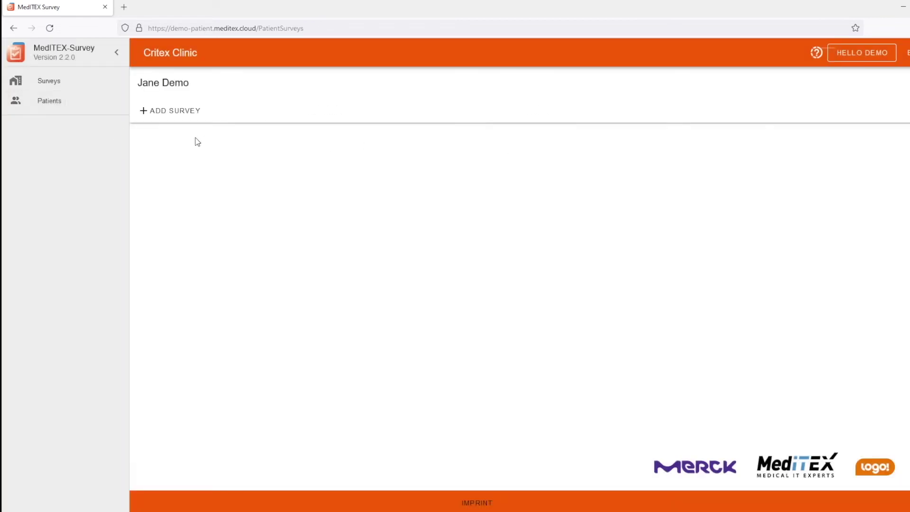
{"action": "left_click", "coordinate": [169, 121]}
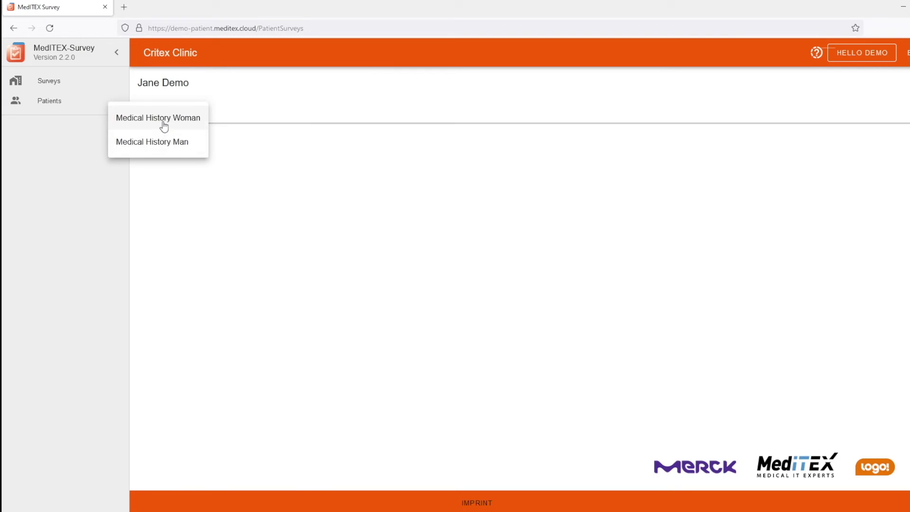
{"action": "left_click", "coordinate": [164, 125]}
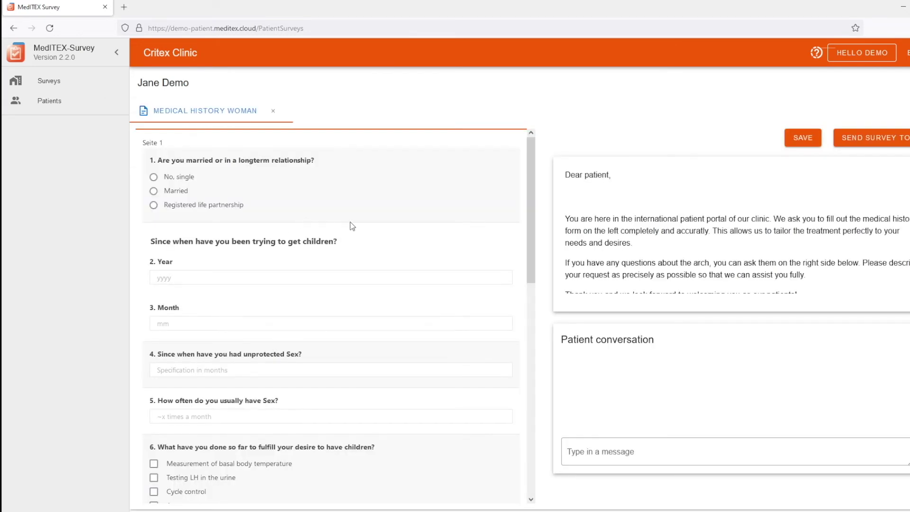
- After trying the other options, answer Married to question 1 and send the survey
{"action": "left_click", "coordinate": [166, 192]}
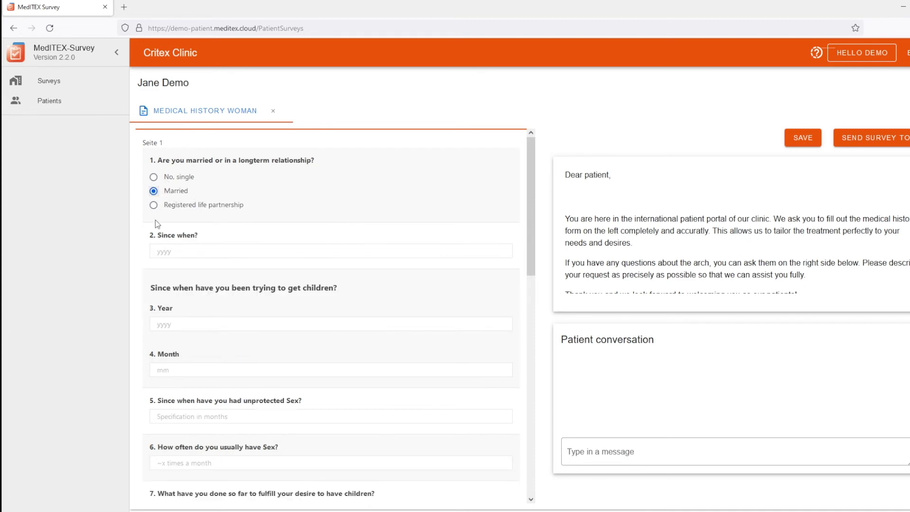
{"action": "left_click", "coordinate": [153, 204]}
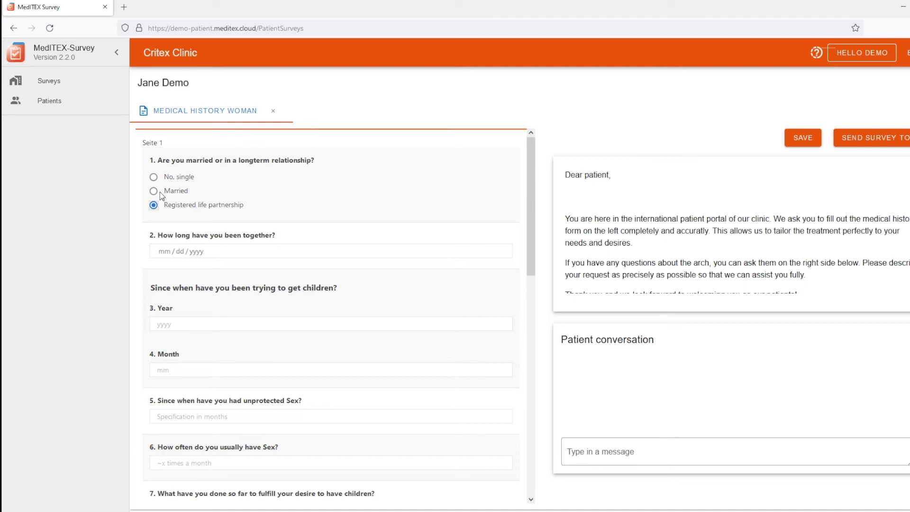
{"action": "left_click", "coordinate": [154, 177]}
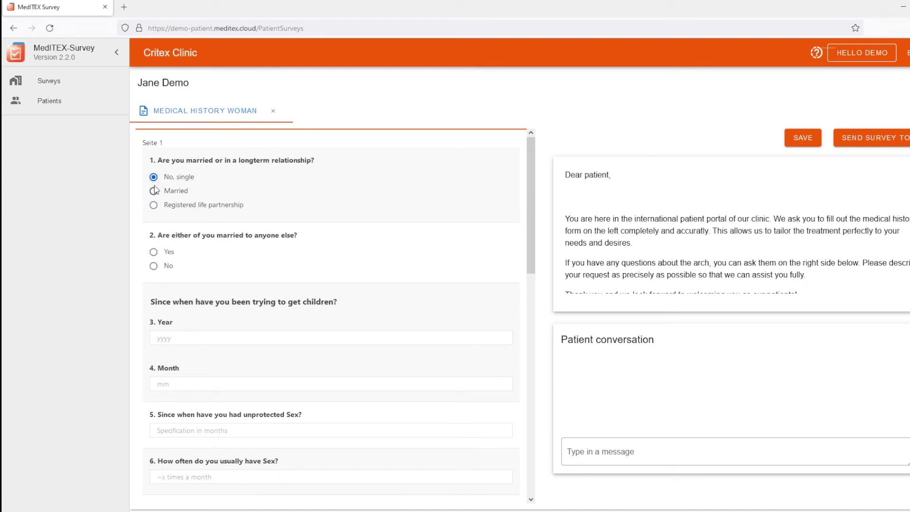
{"action": "left_click", "coordinate": [153, 190]}
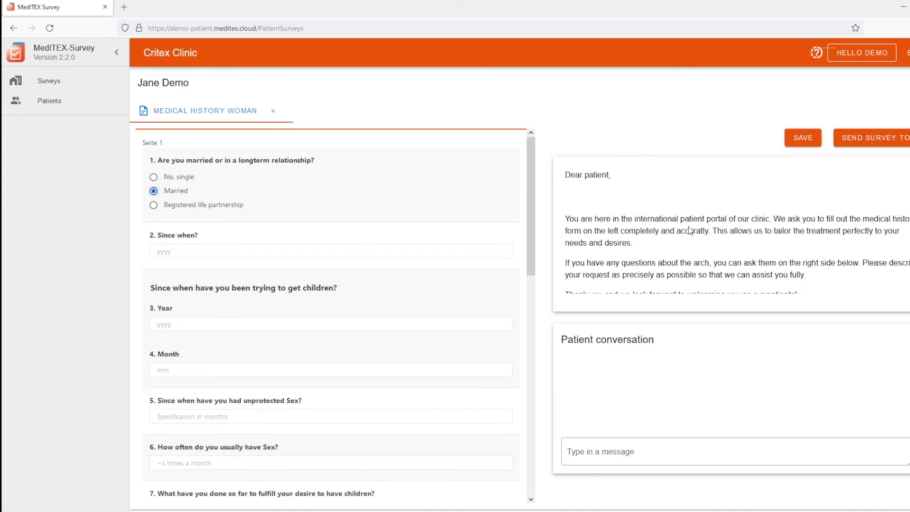
{"action": "scroll", "coordinate": [658, 206], "scroll_direction": "down", "scroll_amount": 1}
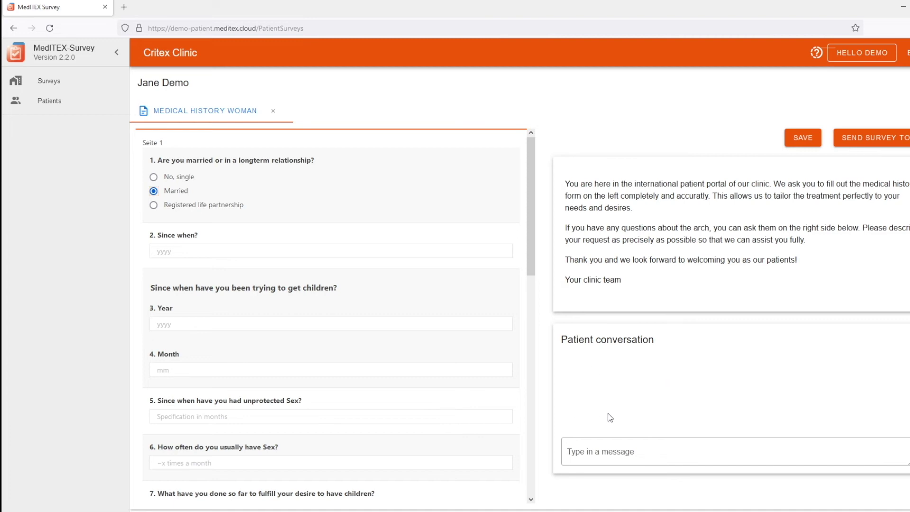
{"action": "left_click", "coordinate": [880, 142]}
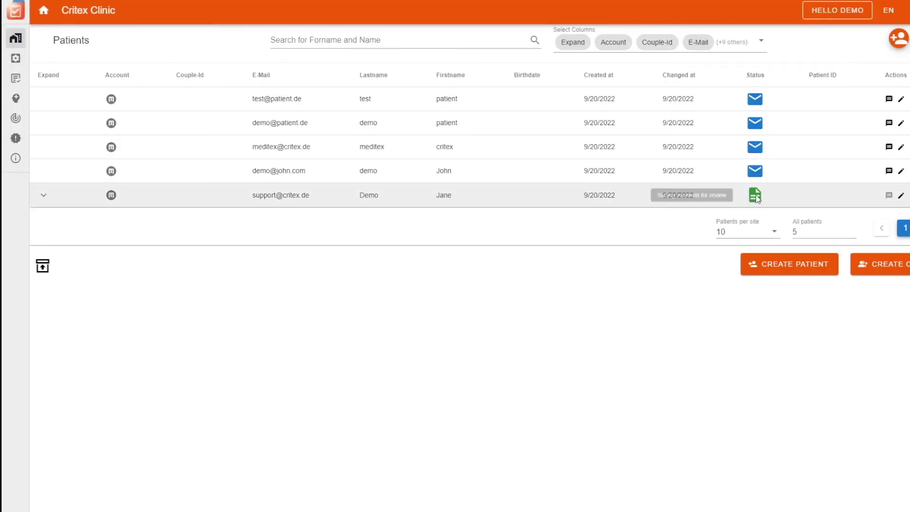
{"action": "mouse_move", "coordinate": [754, 195]}
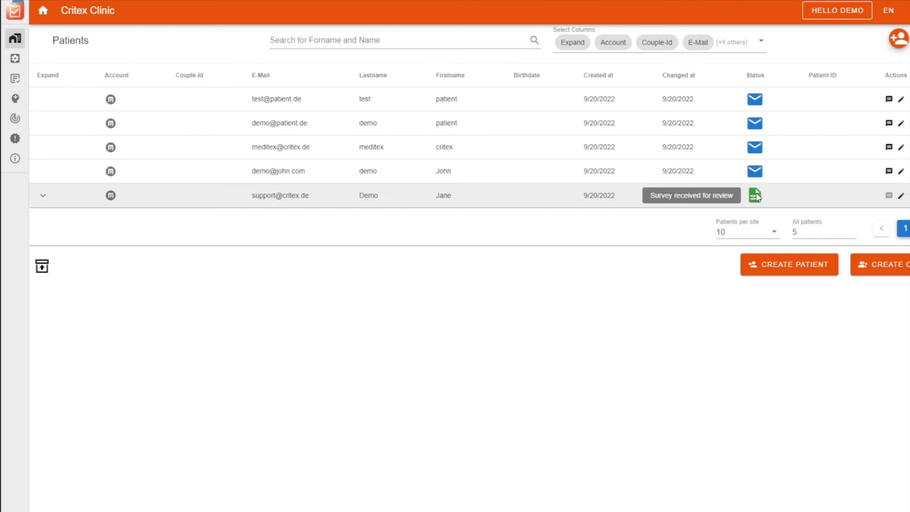
- Expand Jane Demo's row and open her Medical History Woman survey
{"action": "left_click", "coordinate": [755, 196]}
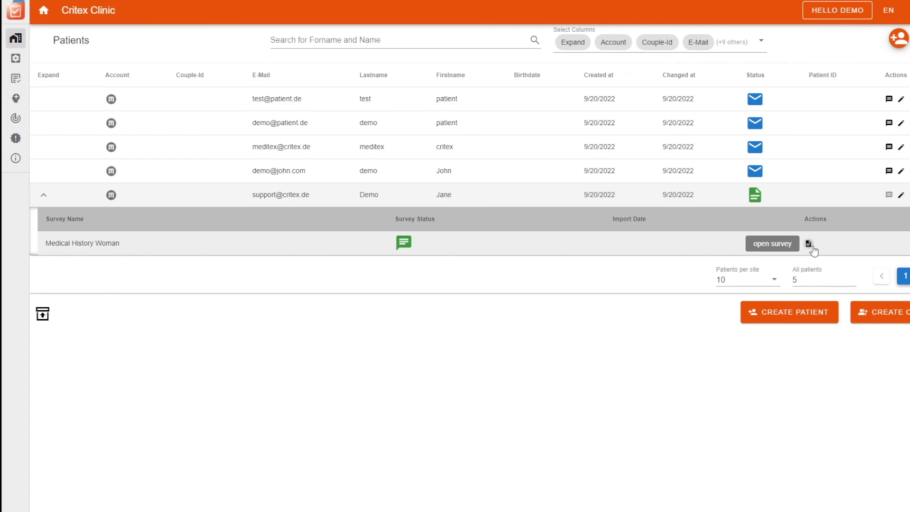
{"action": "left_click", "coordinate": [809, 245]}
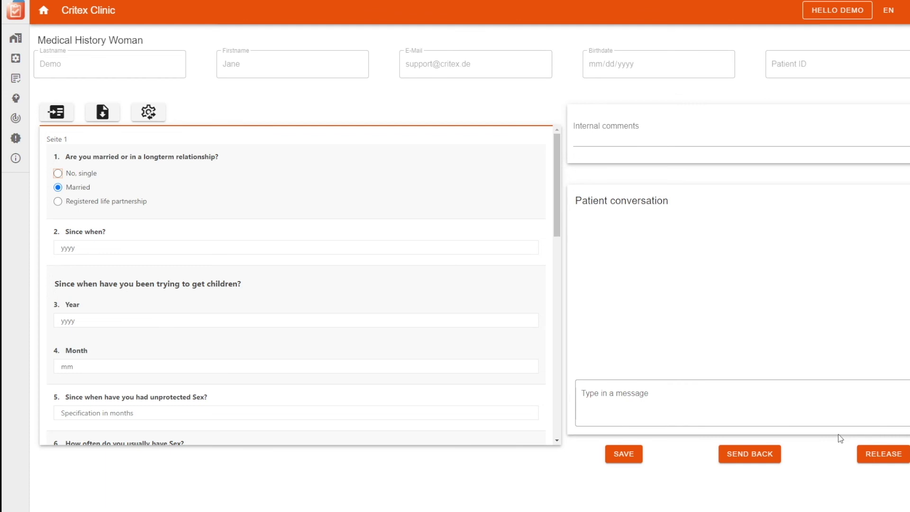
- Release Jane's reviewed survey, saving it under MedITEX-Patient-ID DEMO
{"action": "left_click", "coordinate": [880, 455]}
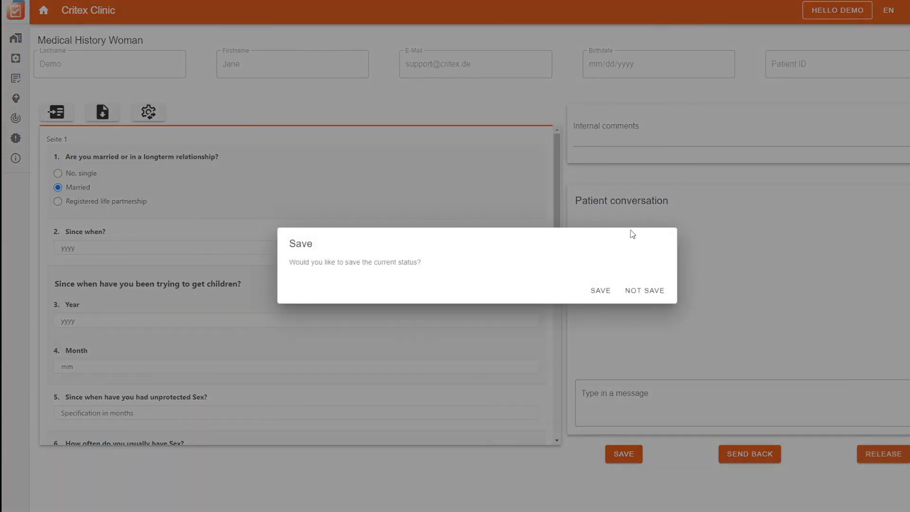
{"action": "left_click", "coordinate": [601, 289]}
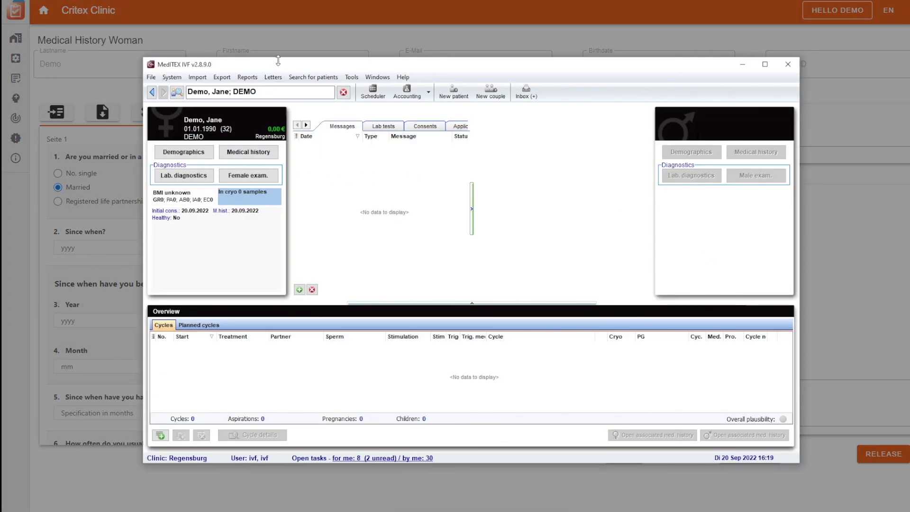
{"action": "mouse_move", "coordinate": [278, 62]}
{"action": "left_mouse_down"}
{"action": "mouse_move", "coordinate": [397, 253]}
{"action": "mouse_move", "coordinate": [470, 333]}
{"action": "left_mouse_up"}
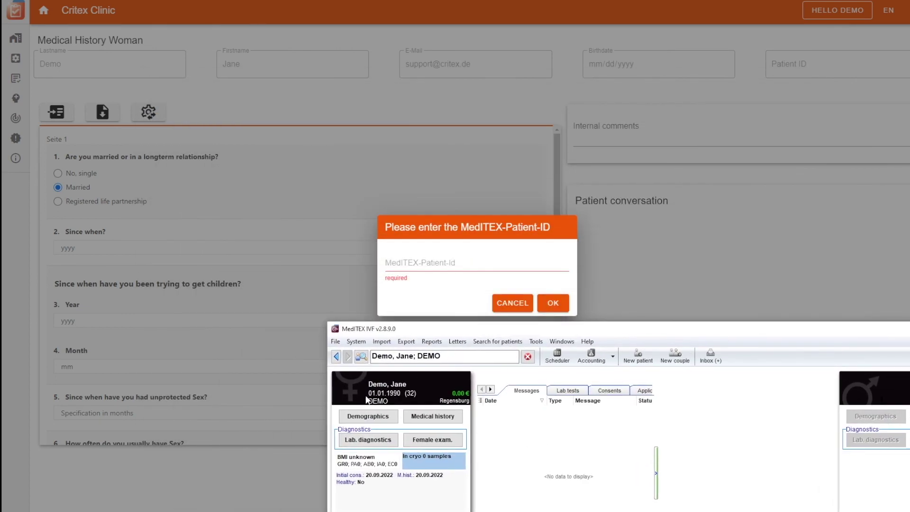
{"action": "left_click", "coordinate": [409, 261]}
{"action": "type", "text": "DEMO"}
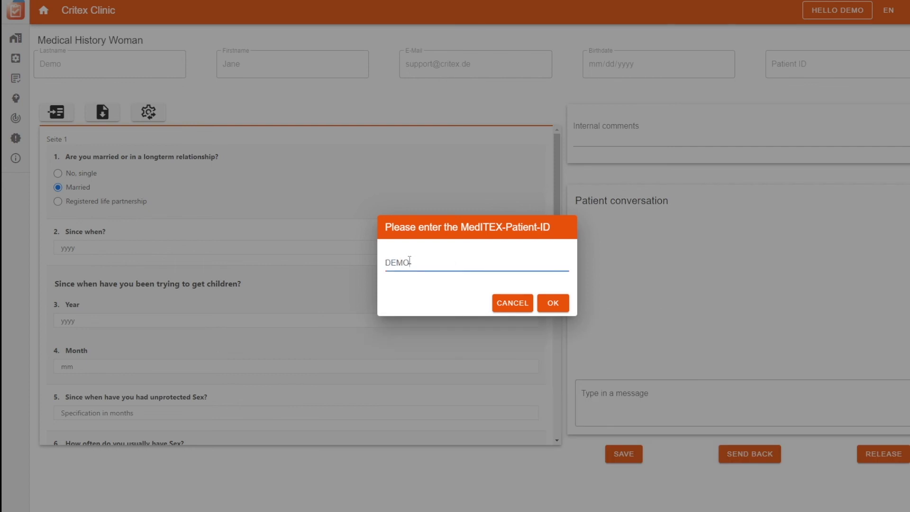
{"action": "left_click", "coordinate": [547, 303]}
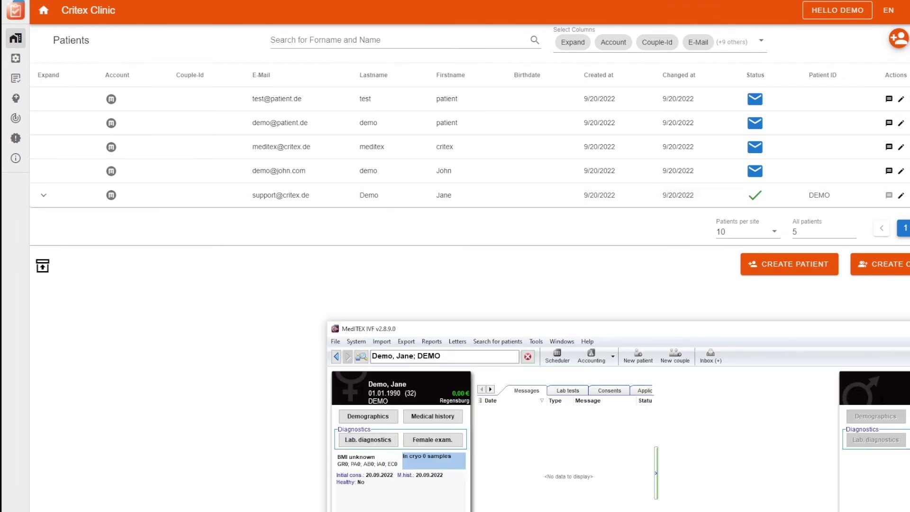
- Import the released survey via Import Survey and open Jane's female medical history
{"action": "left_click_drag", "start_coordinate": [729, 328], "coordinate": [507, 81]}
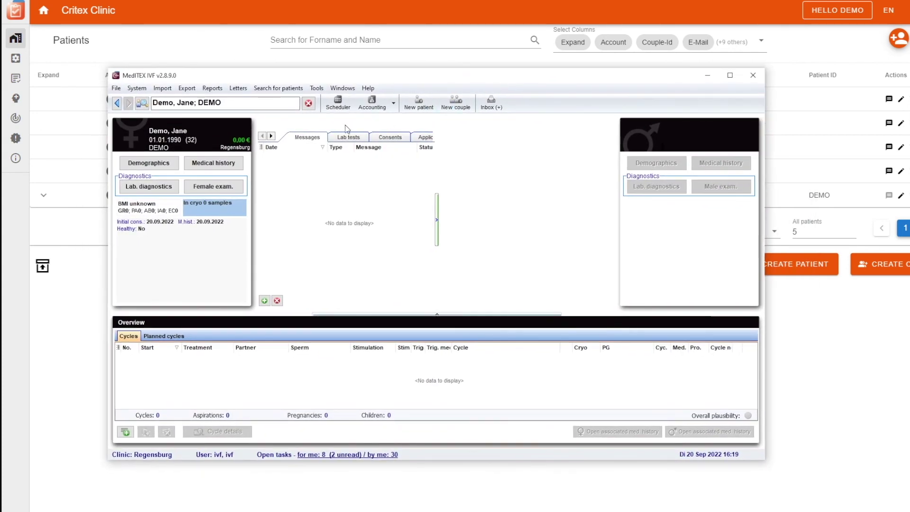
{"action": "left_click", "coordinate": [163, 88]}
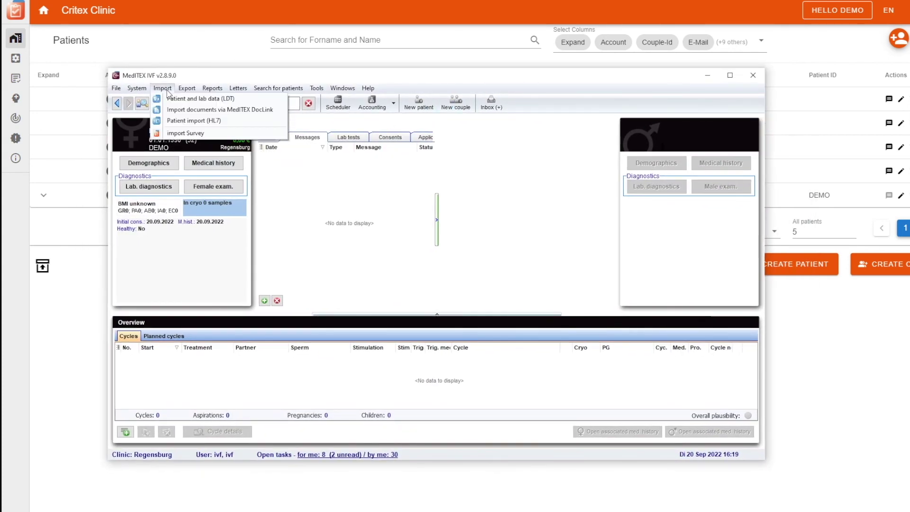
{"action": "left_click", "coordinate": [182, 140]}
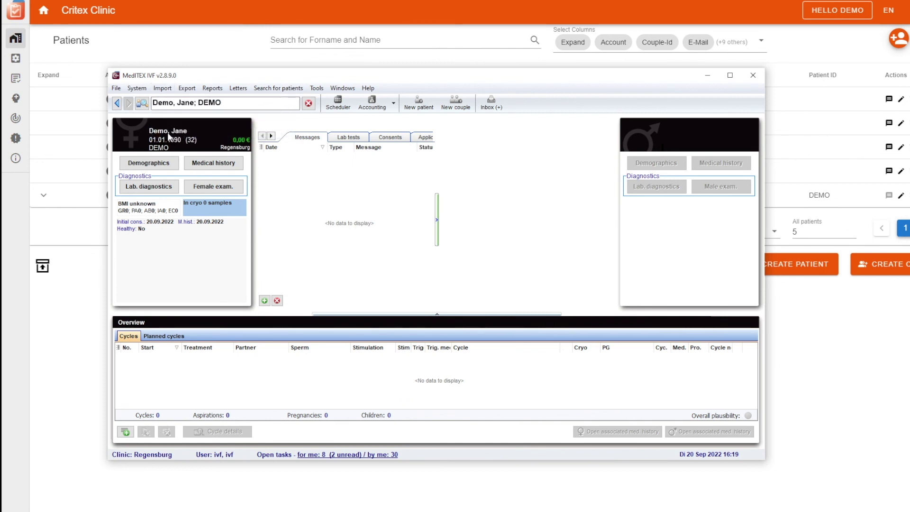
{"action": "left_click", "coordinate": [240, 164]}
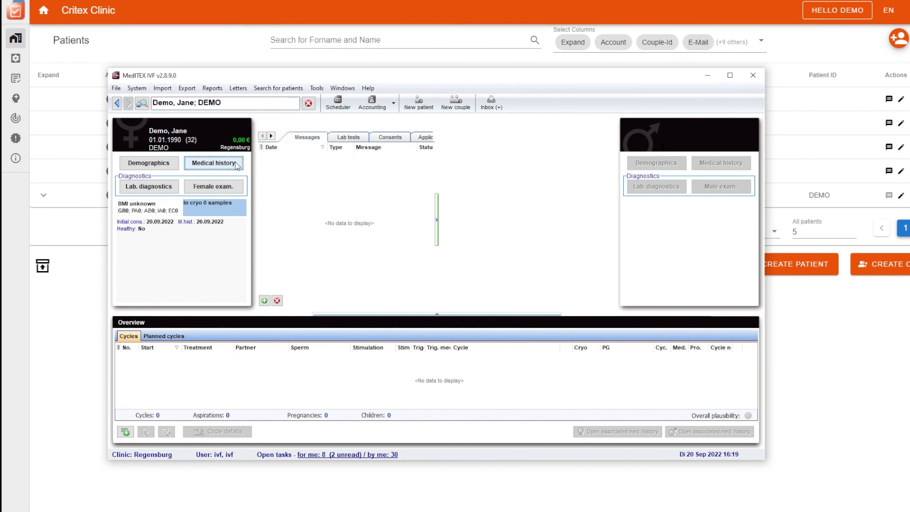